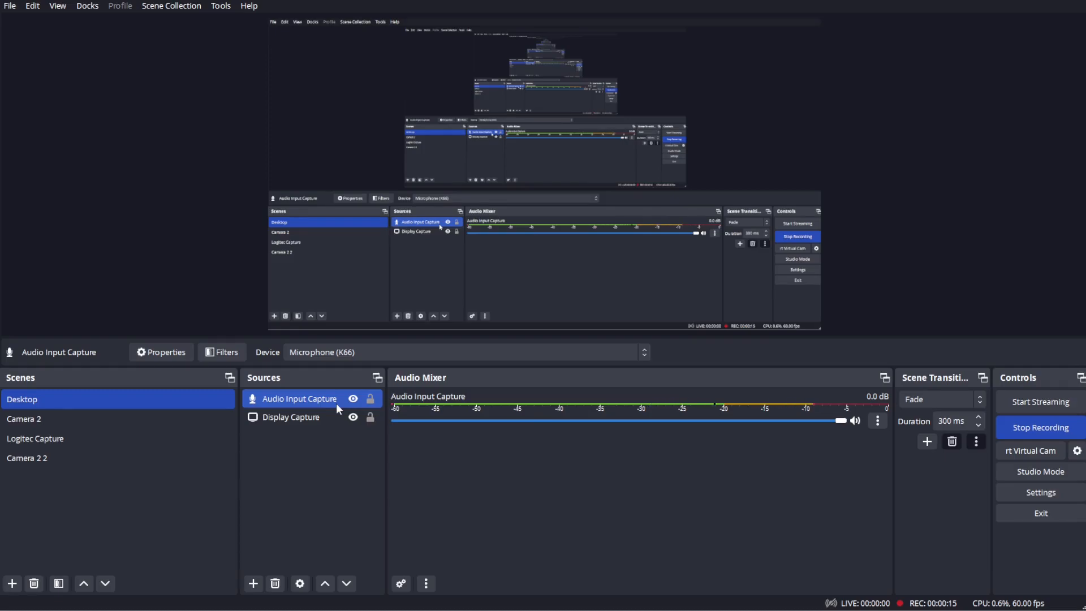
left_click(307, 421, "ctrl")
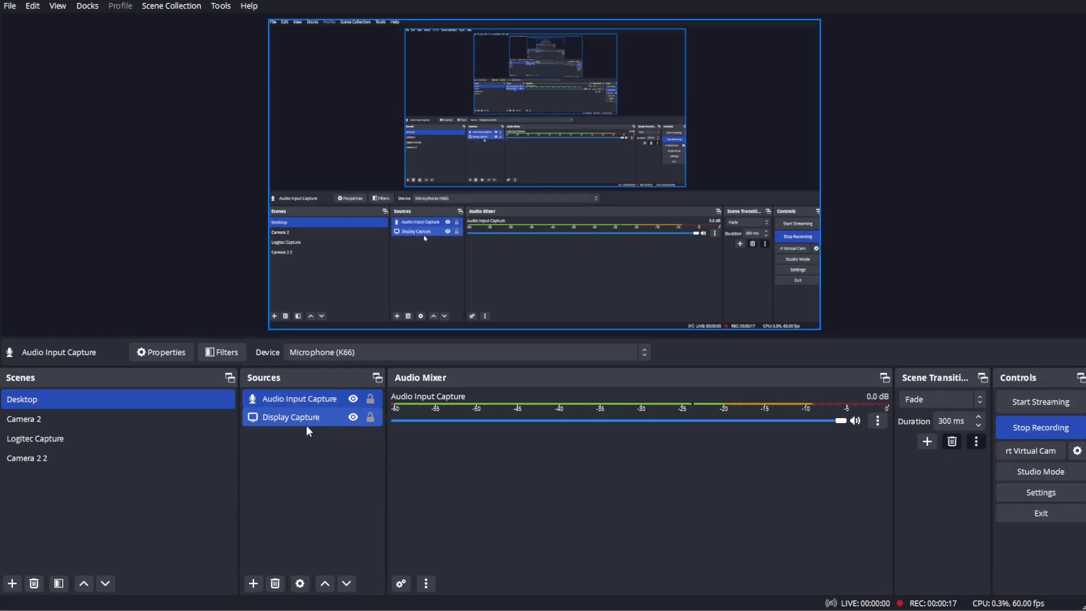
left_click(306, 424, "ctrl")
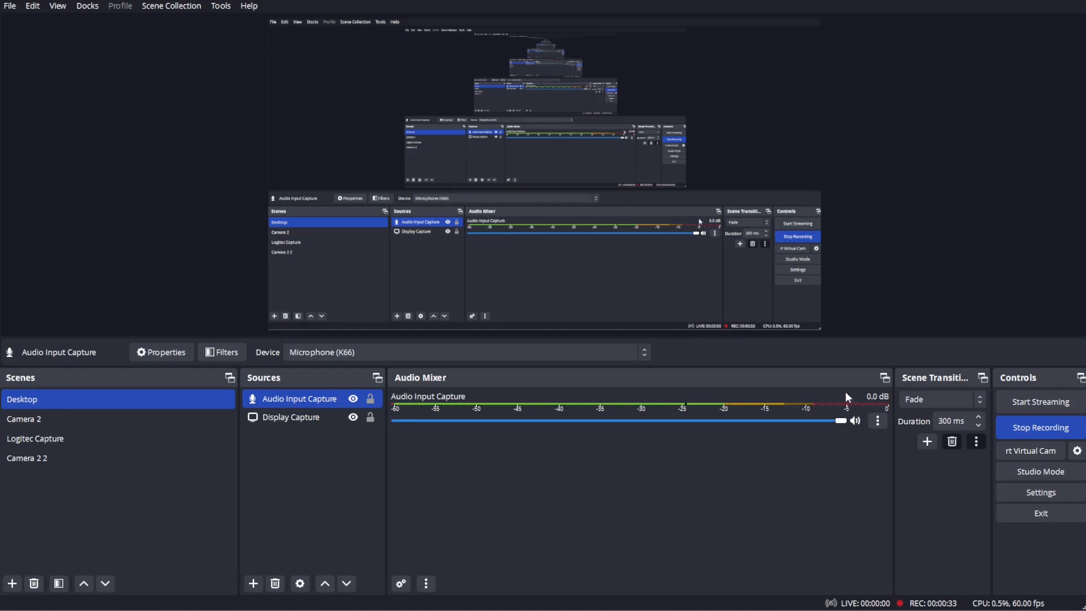
Unhide all channels in the audio mixer and mute both Desktop Audio and Mic/Aux.
right_click(518, 465)
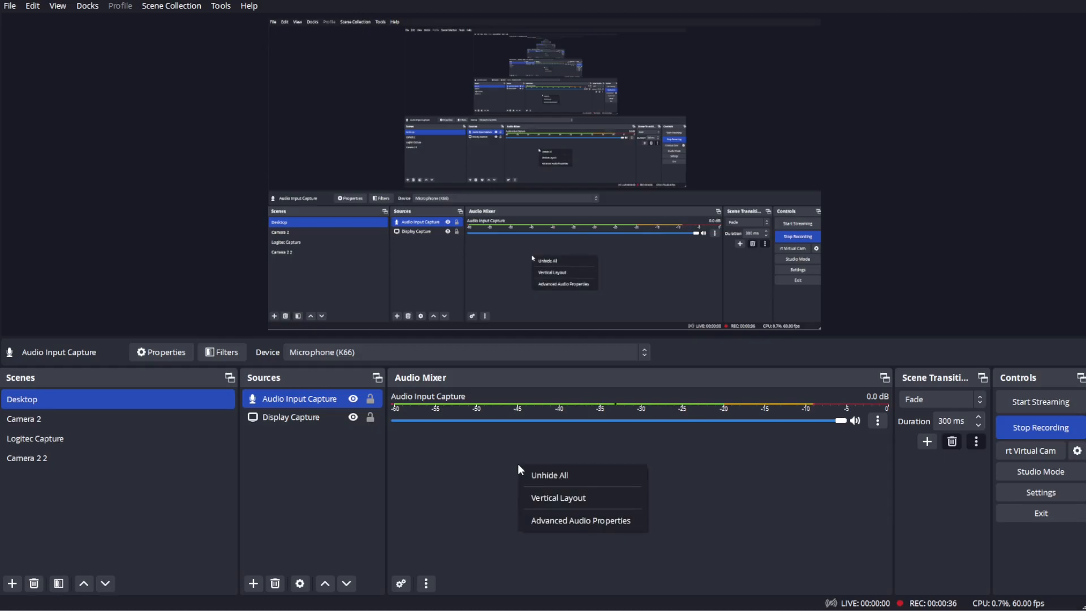
left_click(586, 476)
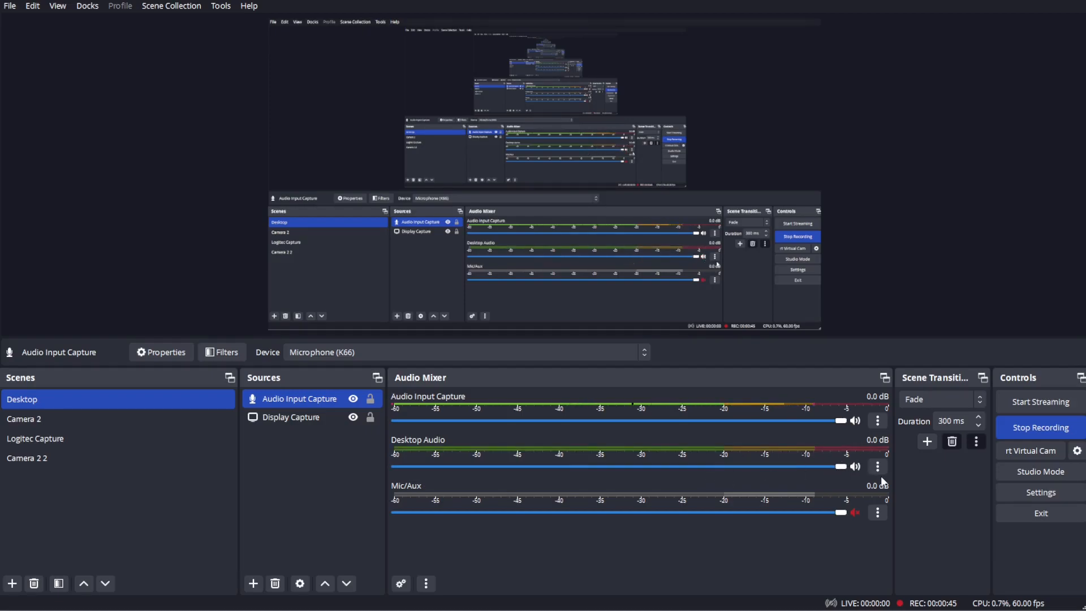
left_click(855, 515)
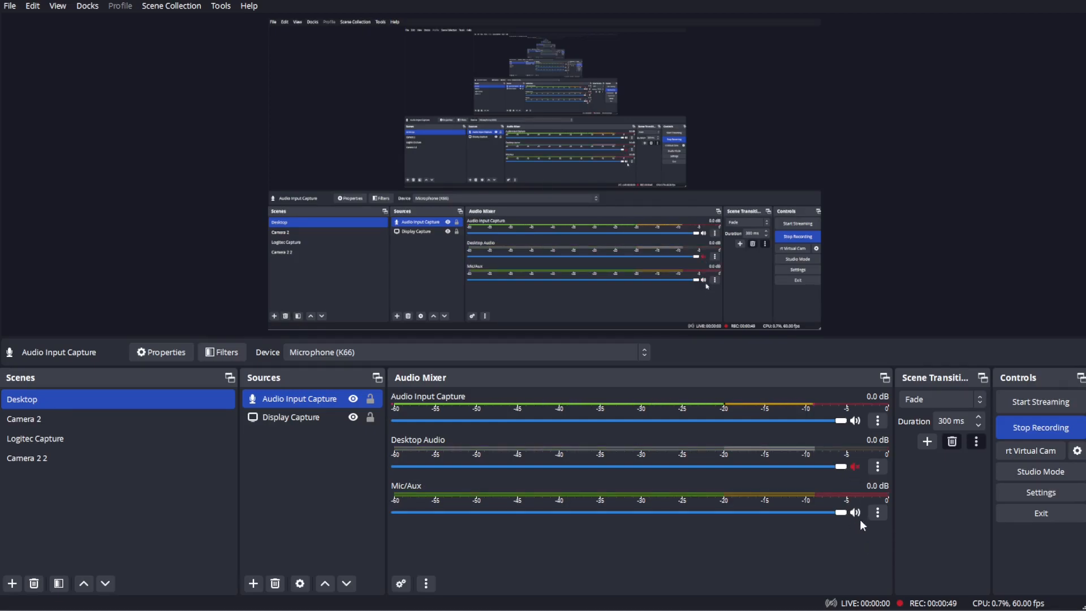
left_click(856, 513)
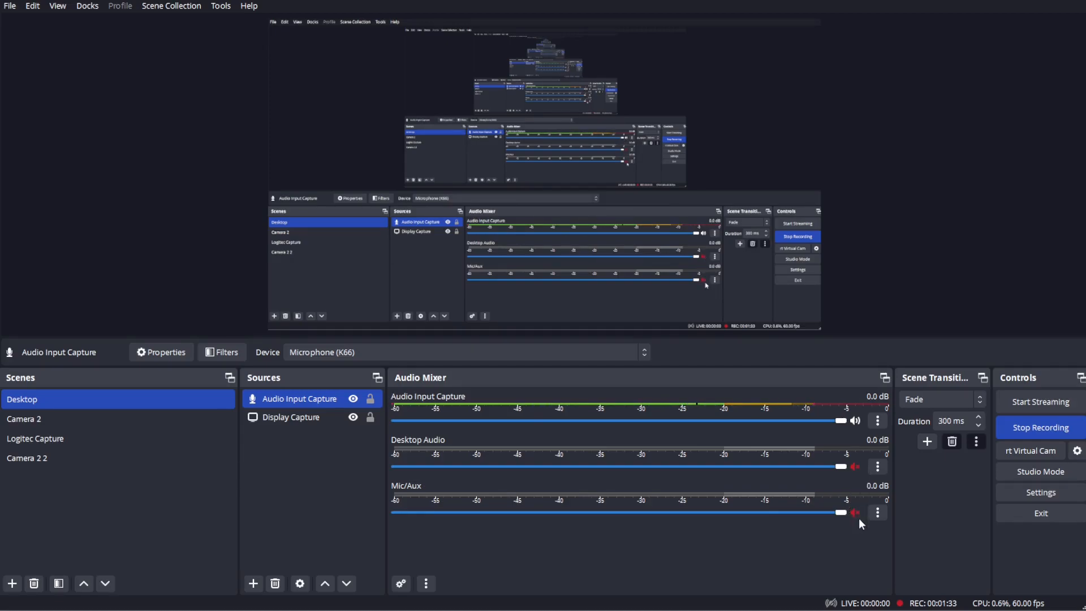
Hide the muted Desktop Audio and Mic/Aux channels from the audio mixer.
left_click(878, 468)
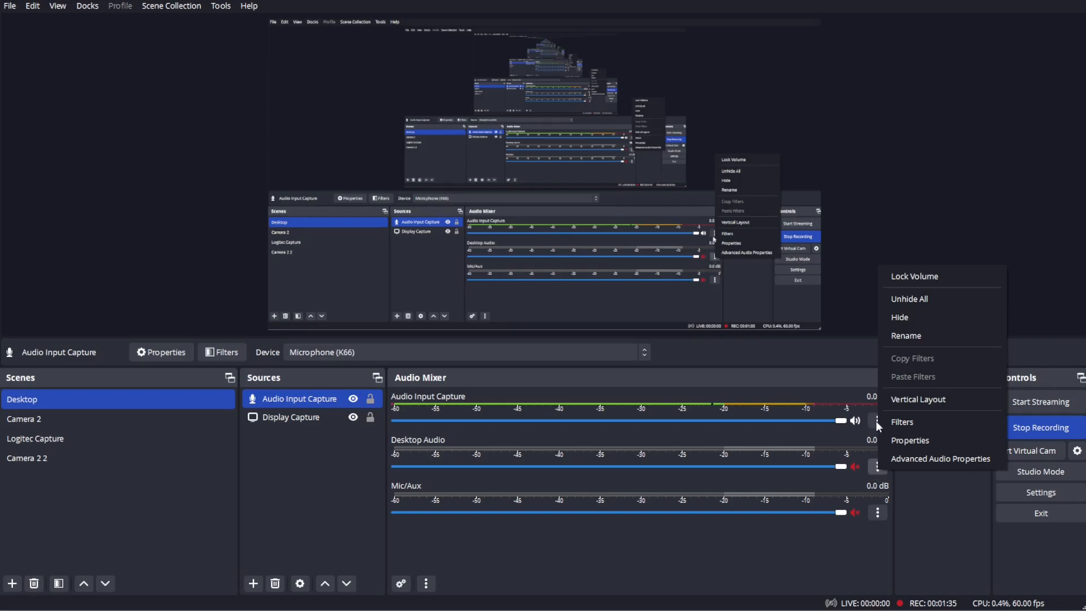
left_click(929, 317)
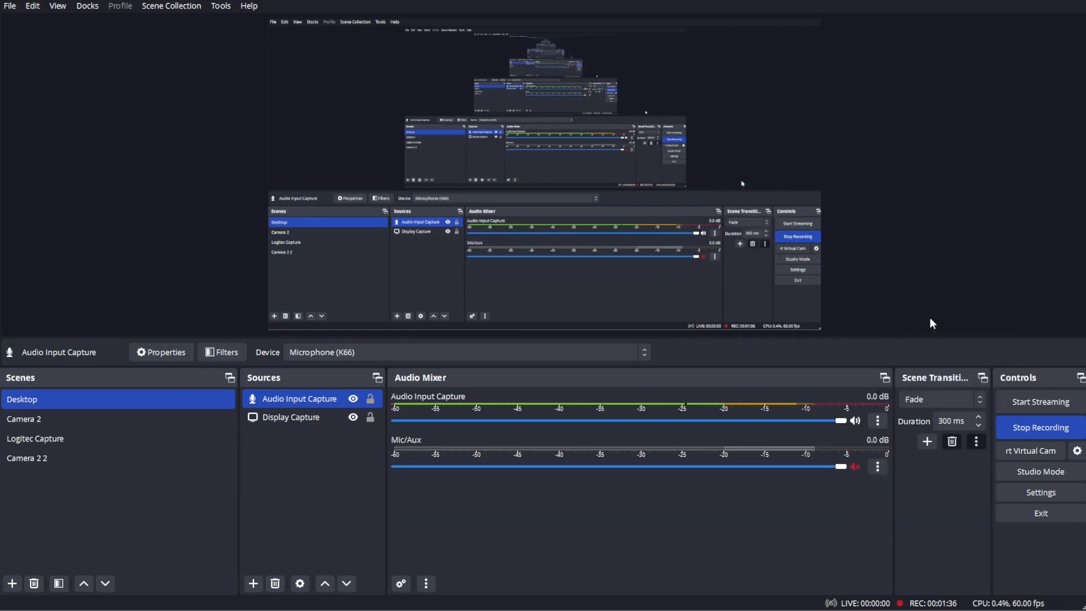
left_click(878, 467)
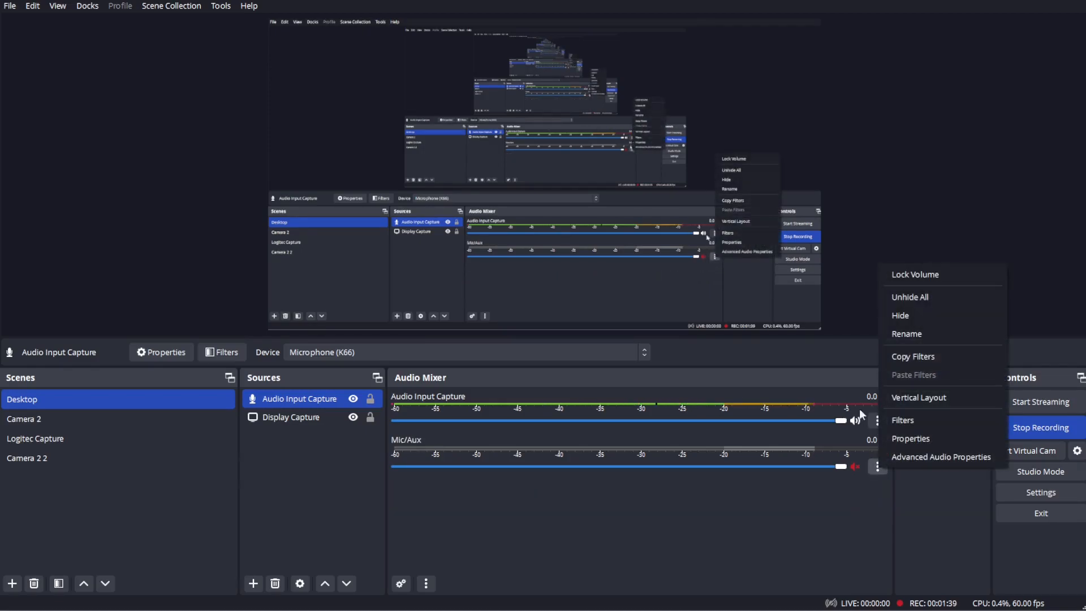
left_click(940, 317)
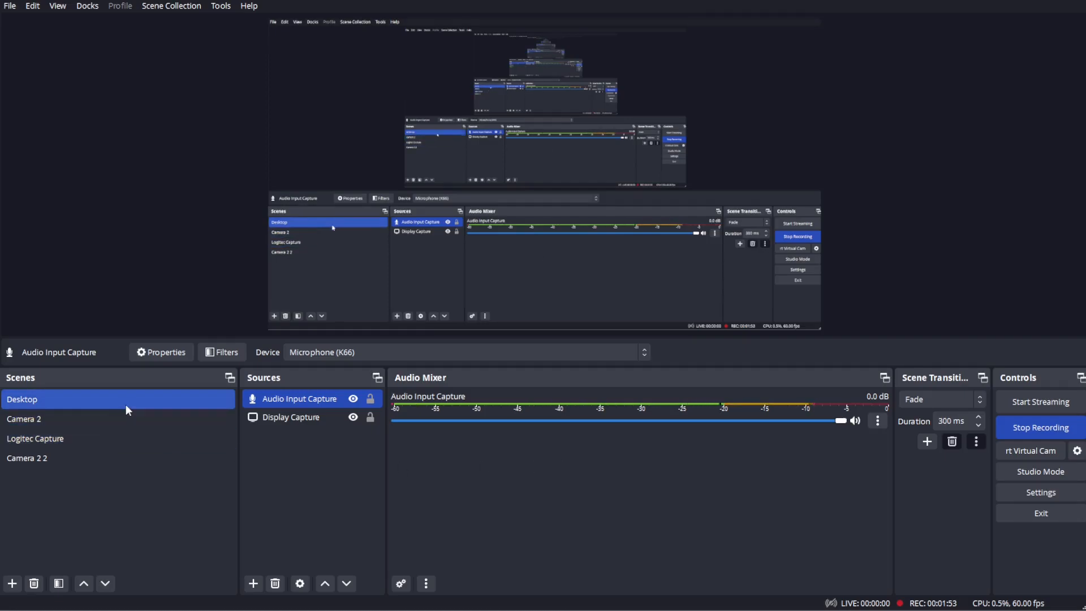
Unhide all audio mixer channels once more and hide Desktop Audio and Mic/Aux again.
right_click(540, 469)
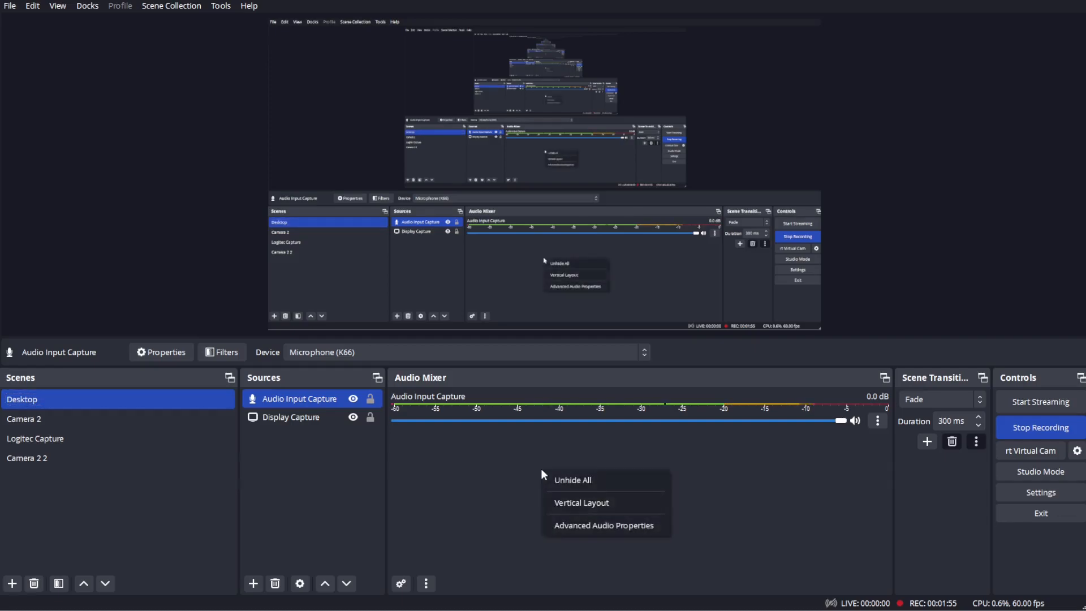
left_click(625, 479)
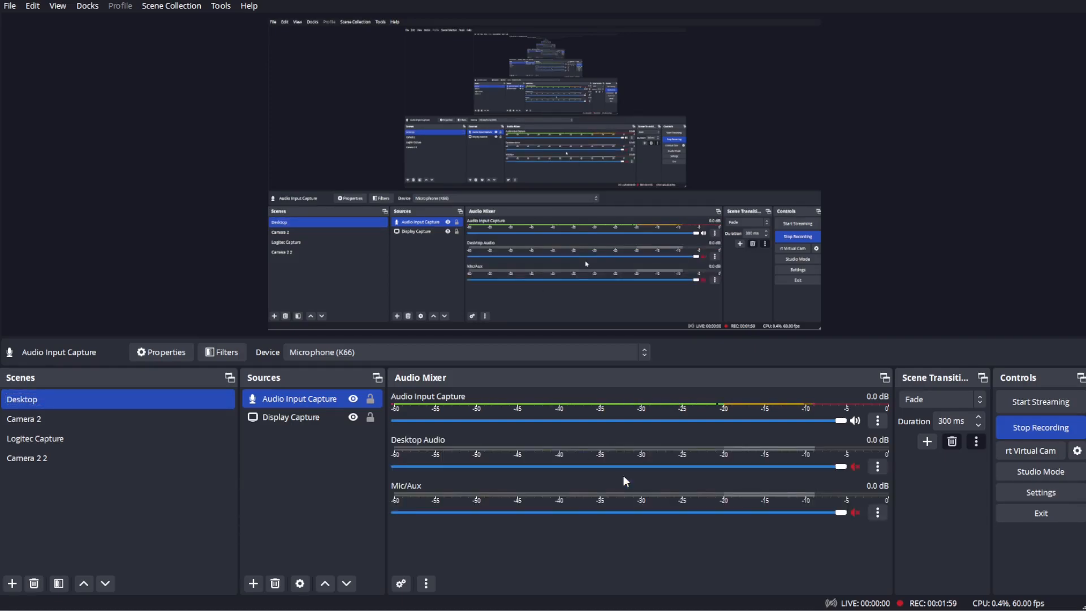
left_click(877, 467)
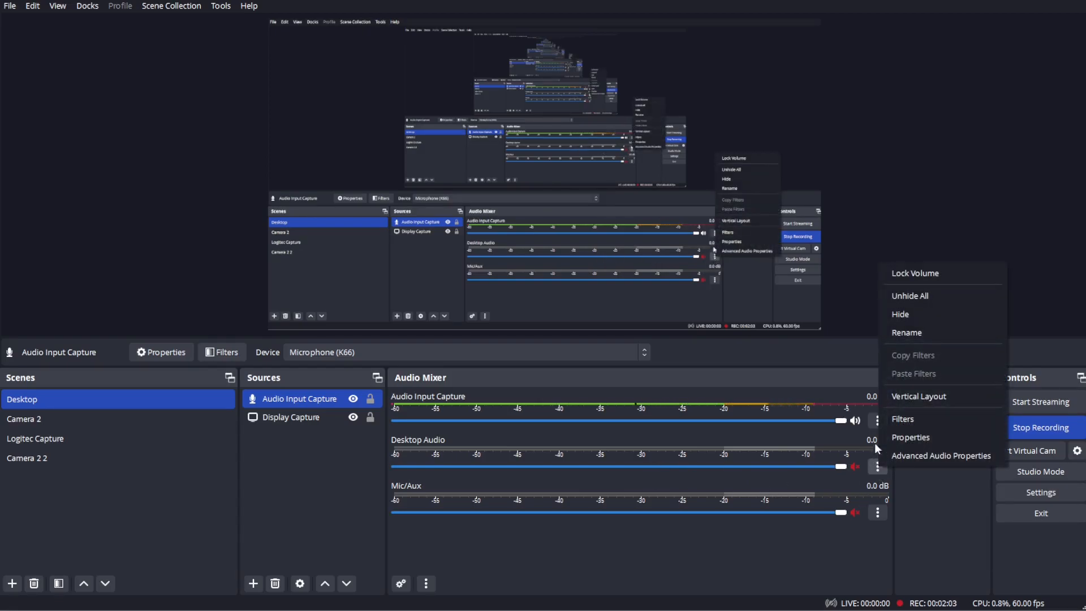
left_click(920, 315)
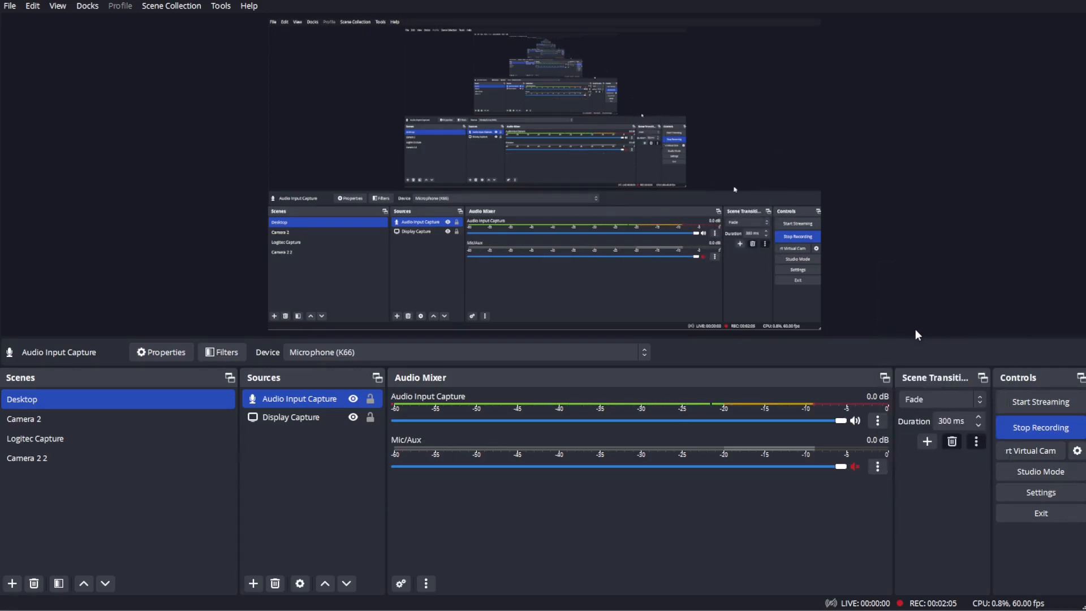
left_click(877, 468)
left_click(937, 305)
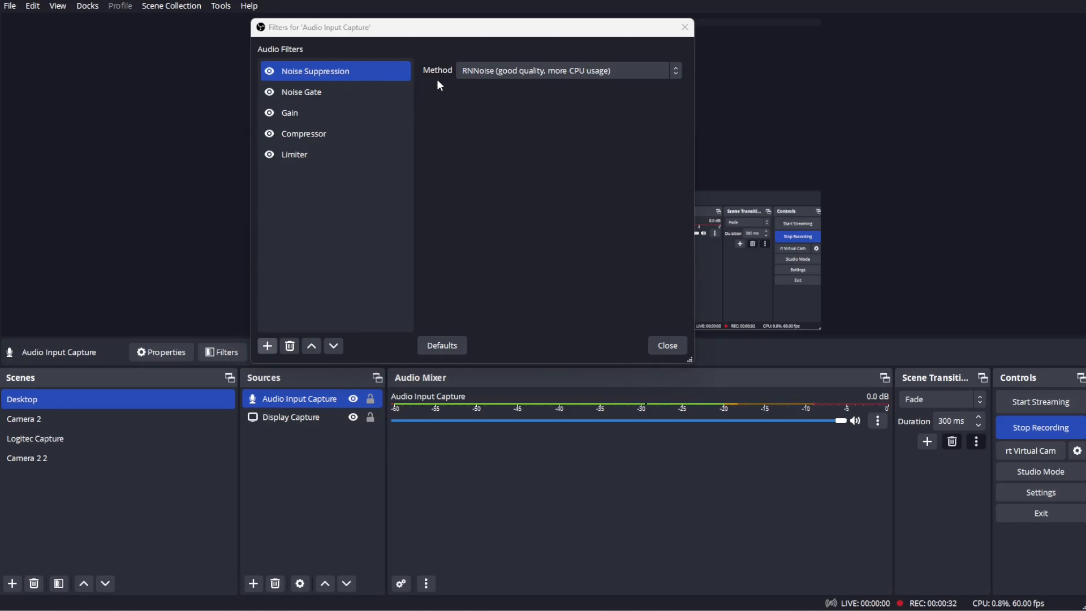
Switch the Noise Suppression filter's method to Speex (low CPU usage, low quality) and lower its suppression level.
left_click(637, 79)
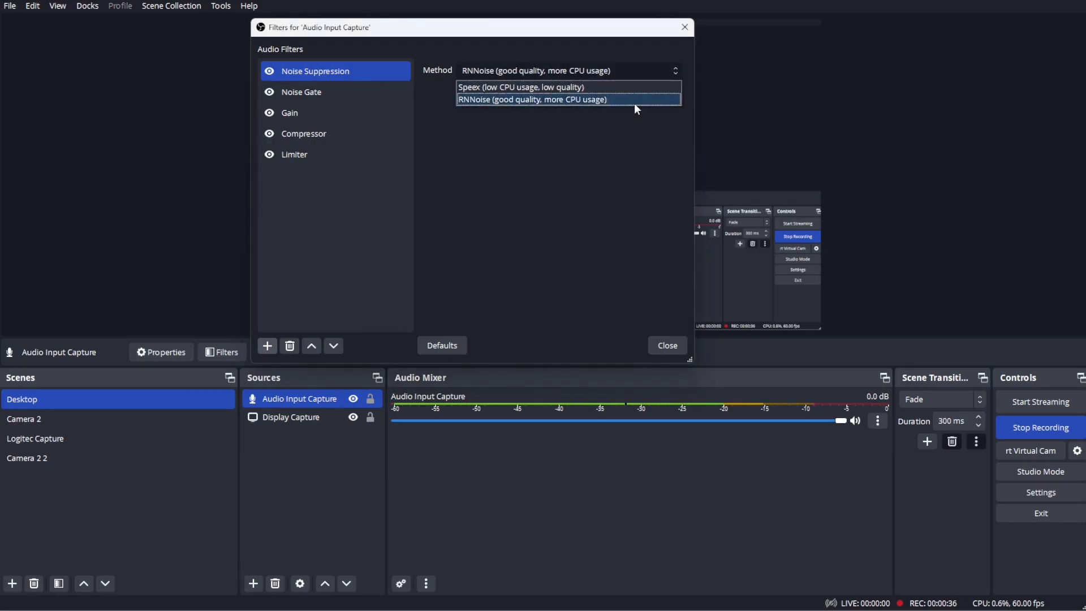
left_click(633, 101)
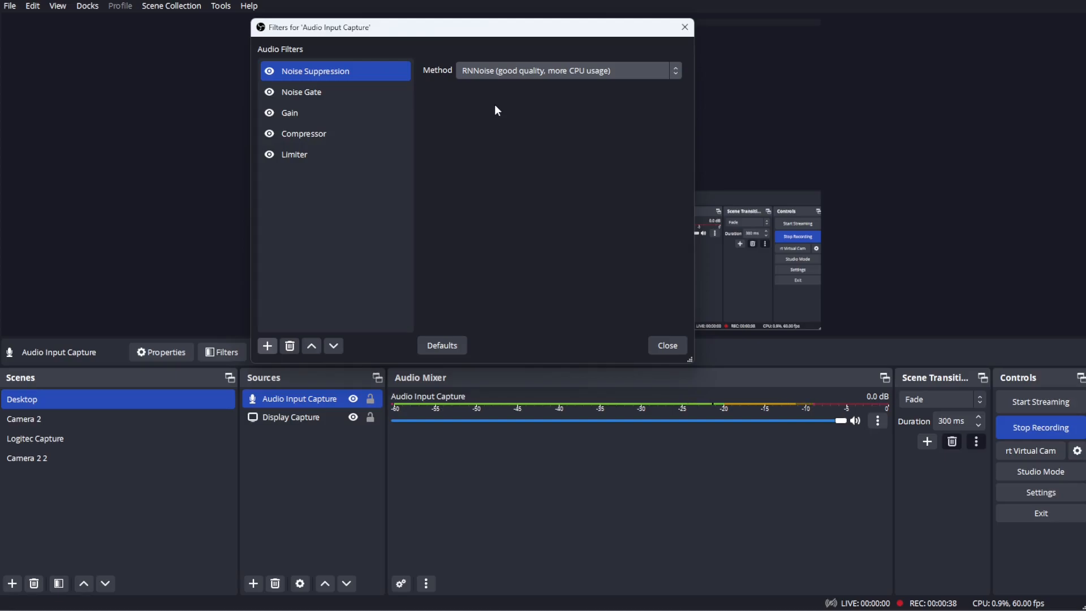
left_click(631, 72)
left_click(624, 84)
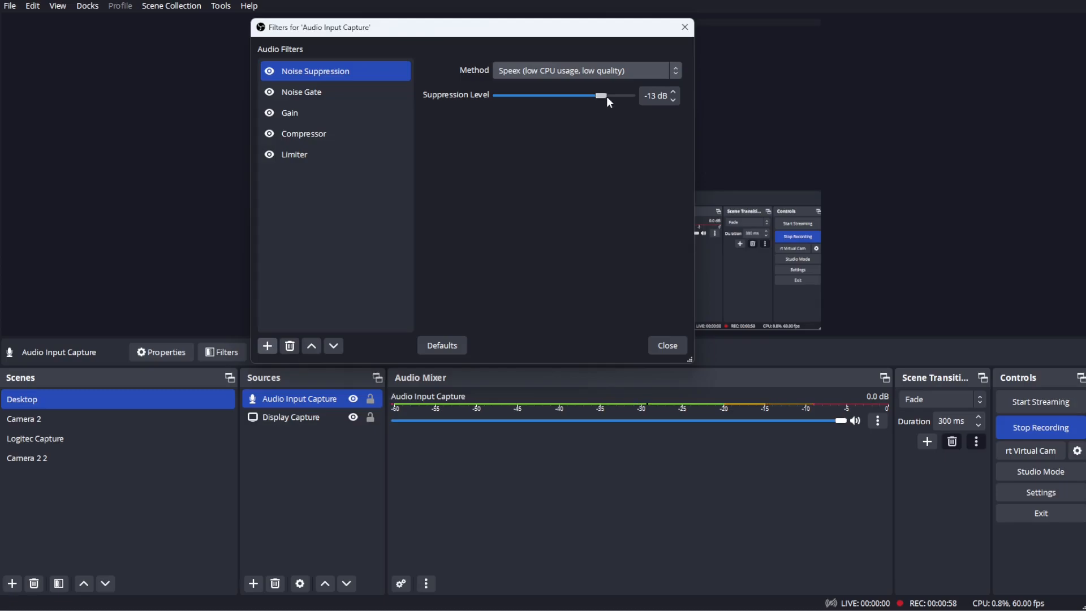
left_click_drag(603, 96, 493, 97)
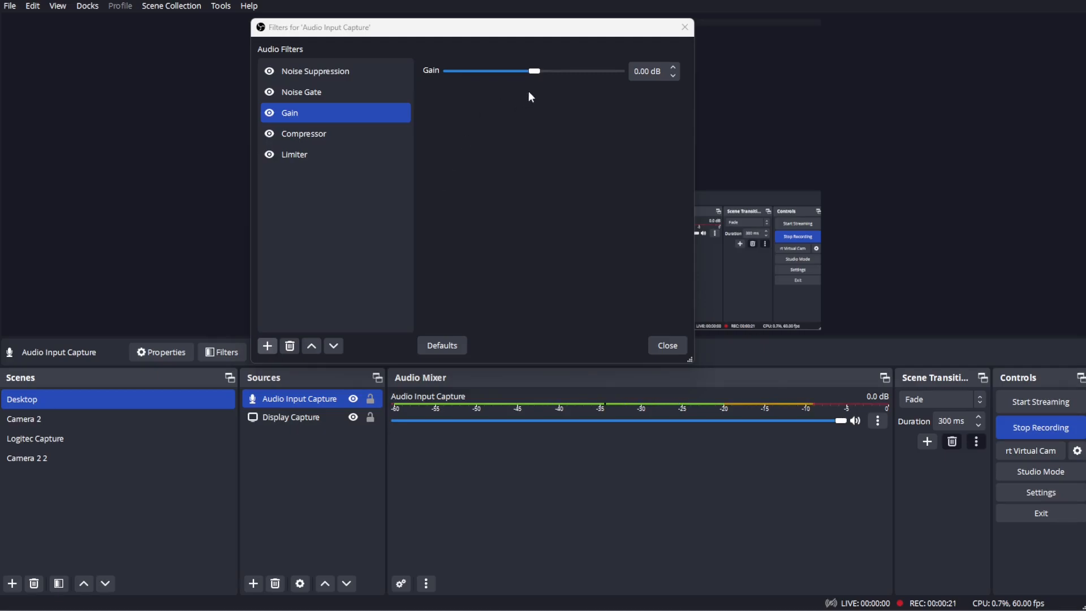
Lower the gain in the Gain filter and select its dB value for editing.
left_click_drag(538, 72, 507, 85)
left_click(656, 72)
left_click_drag(657, 72, 574, 74)
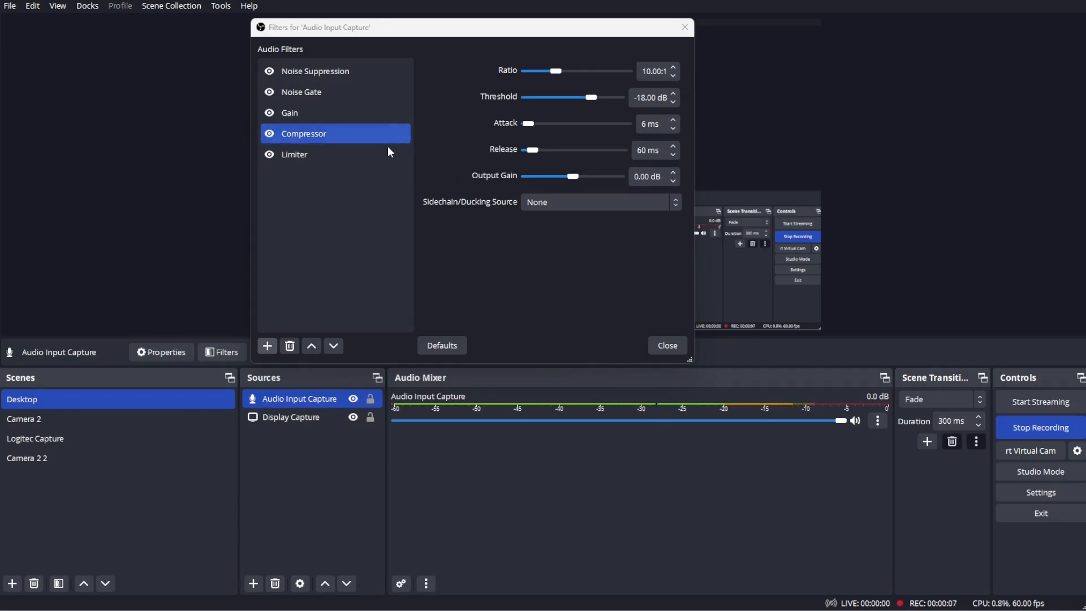
Move the Compressor to the first place in the audio filter order, ahead of Noise Suppression.
left_click(312, 345)
left_click(312, 345)
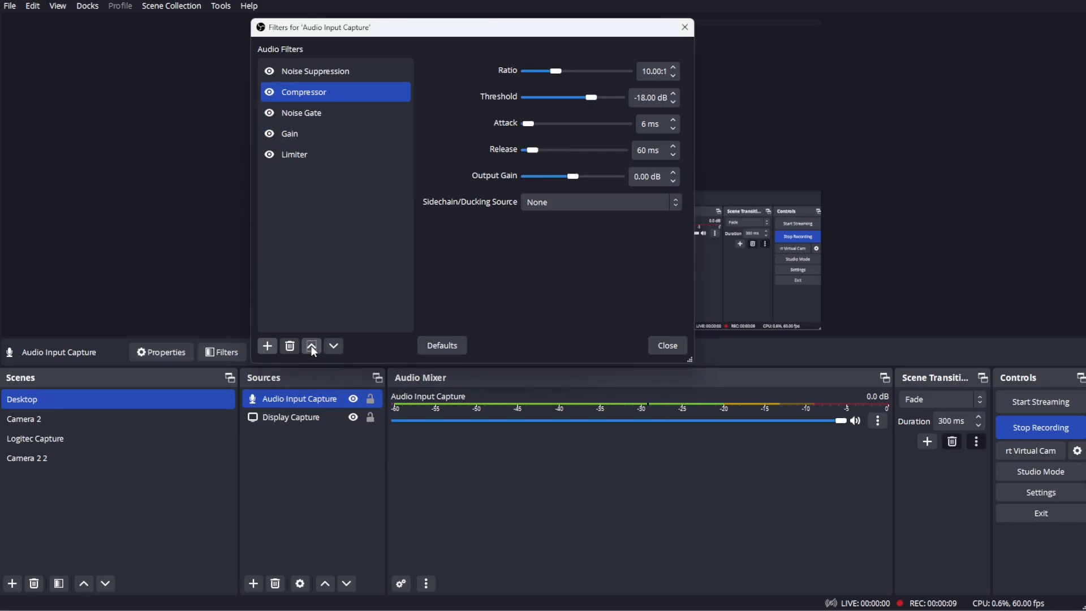
left_click(311, 345)
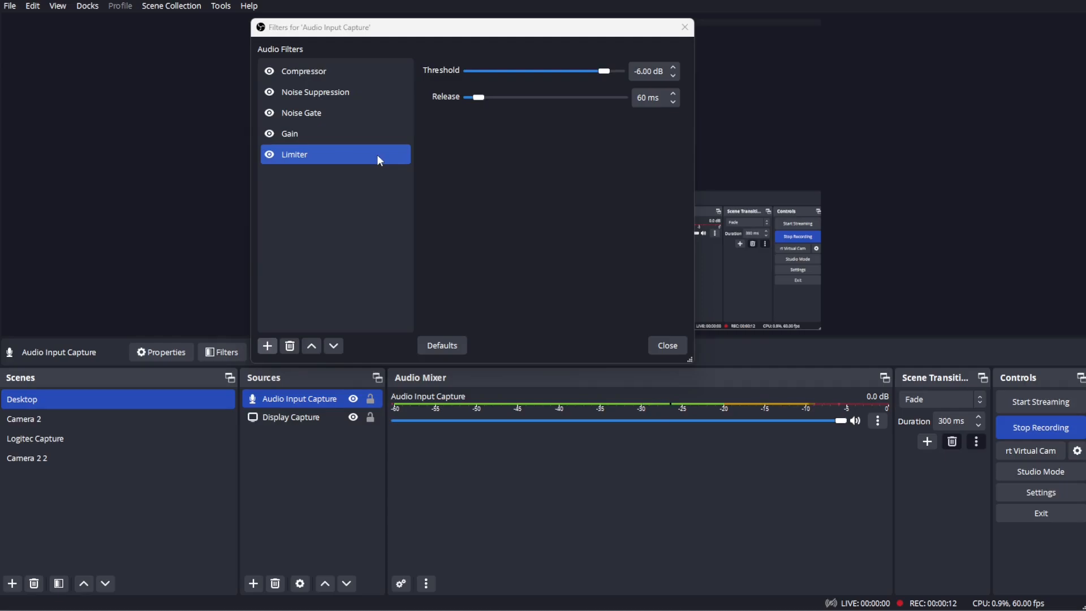
Try a lower threshold for the Limiter filter and set it to -6 dB.
left_click(348, 154)
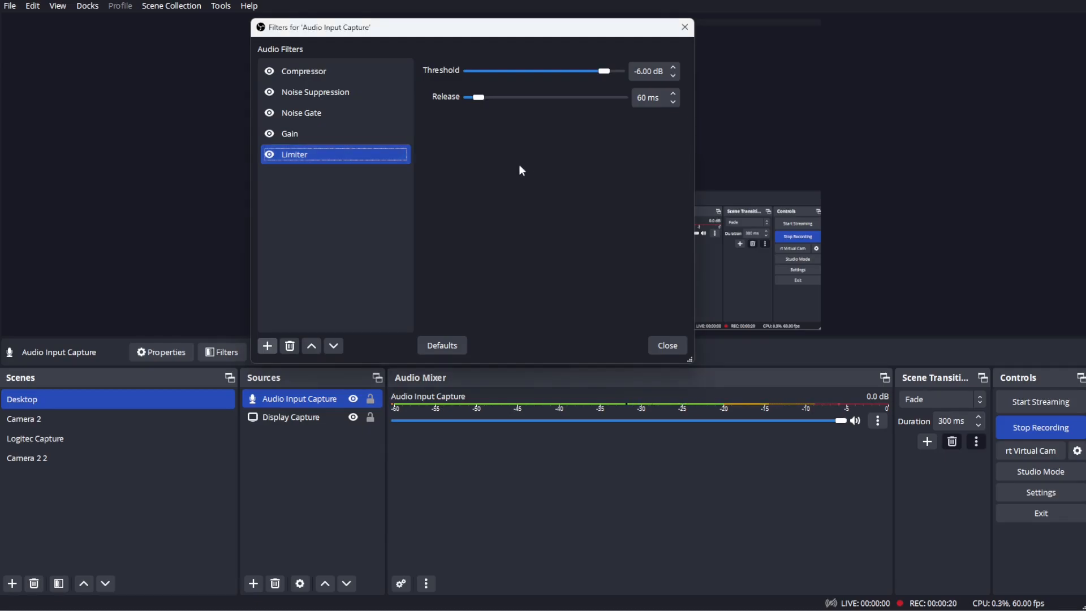
left_click(447, 160)
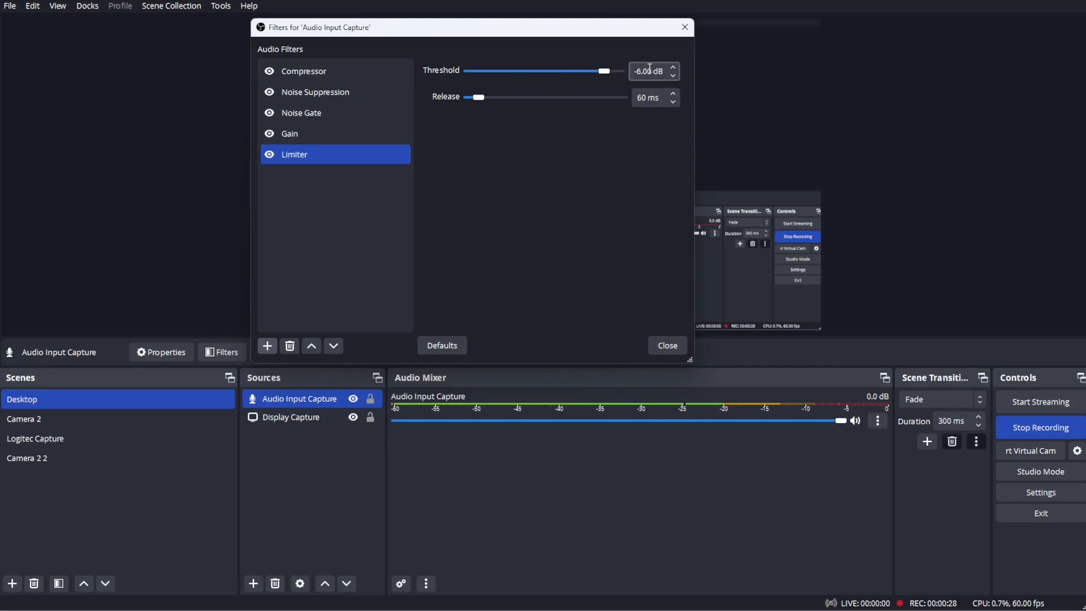
left_click_drag(604, 70, 583, 76)
left_click_drag(667, 72, 570, 76)
type("-6")
key("Return")
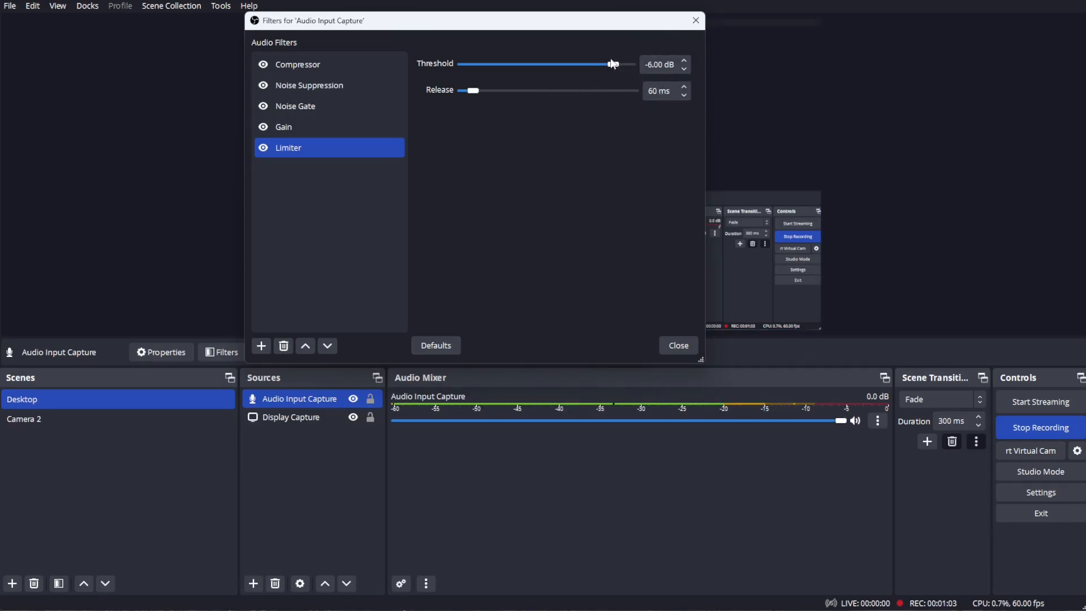
Set the Limiter's threshold to -15 dB and try adjusting its release time.
left_click_drag(675, 65, 591, 57)
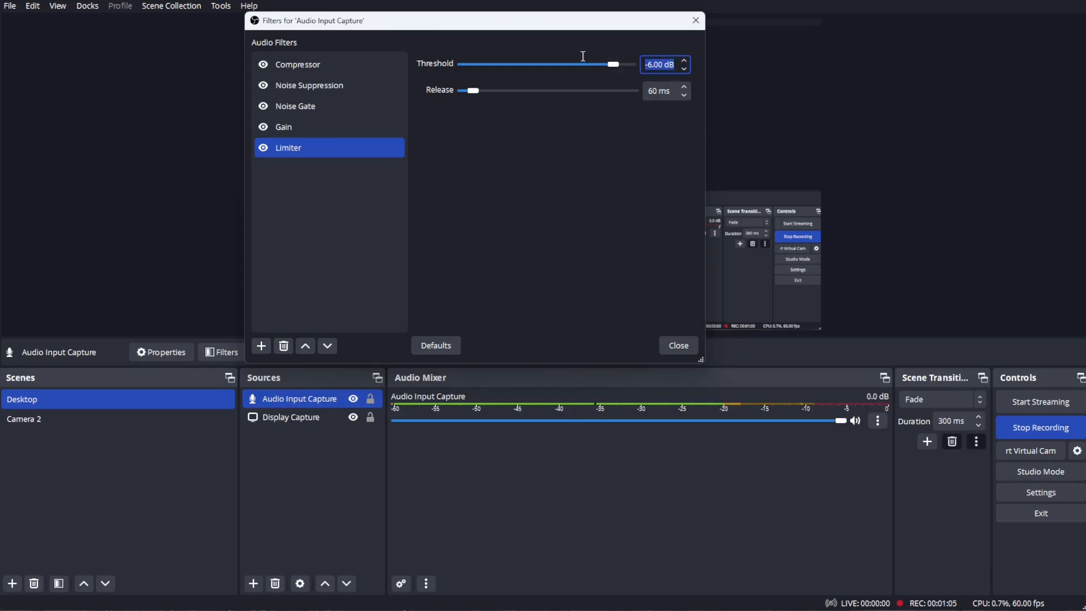
type("-15")
key("Return")
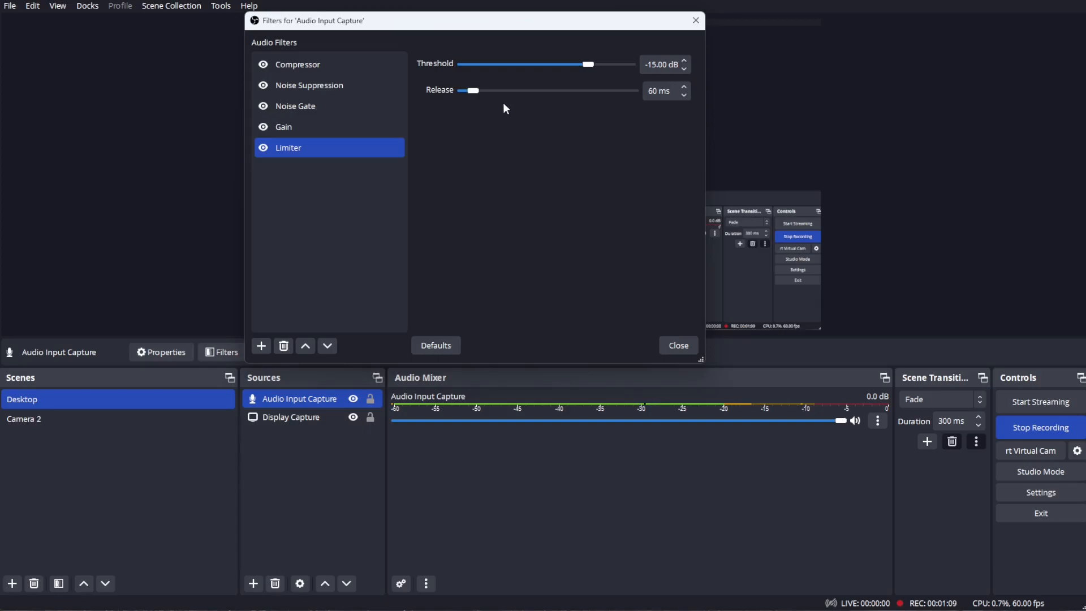
mouse_move(459, 90)
left_mouse_down()
mouse_move(634, 97)
mouse_move(465, 95)
left_mouse_up()
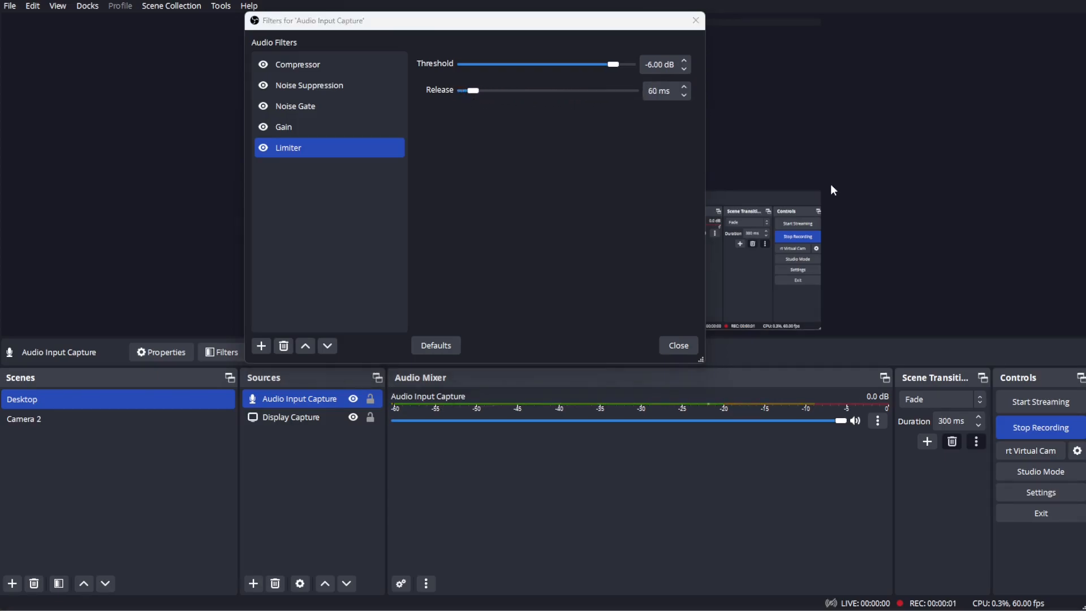